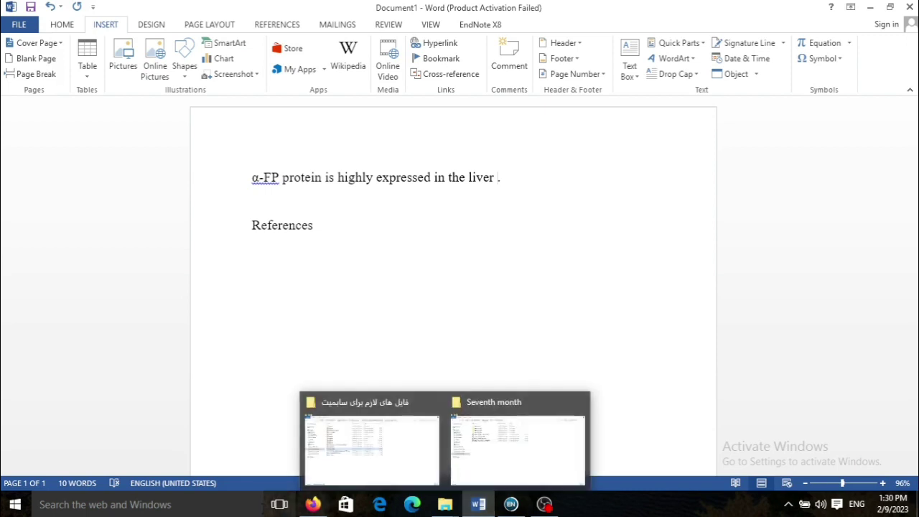
Switch to Firefox and look over the AFP tissue expression page of The Human Protein Atlas as the source to cite
{"action": "left_click", "coordinate": [312, 504]}
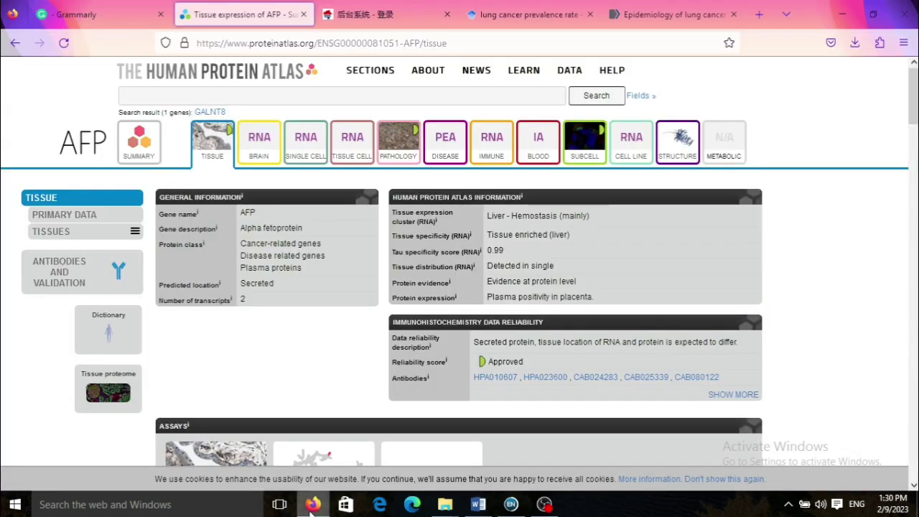
{"action": "left_click", "coordinate": [473, 508]}
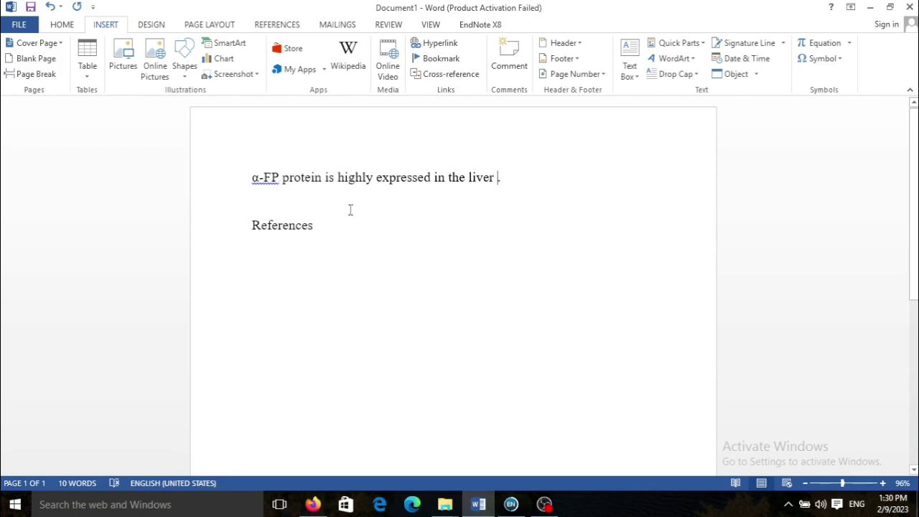
{"action": "left_click", "coordinate": [313, 505]}
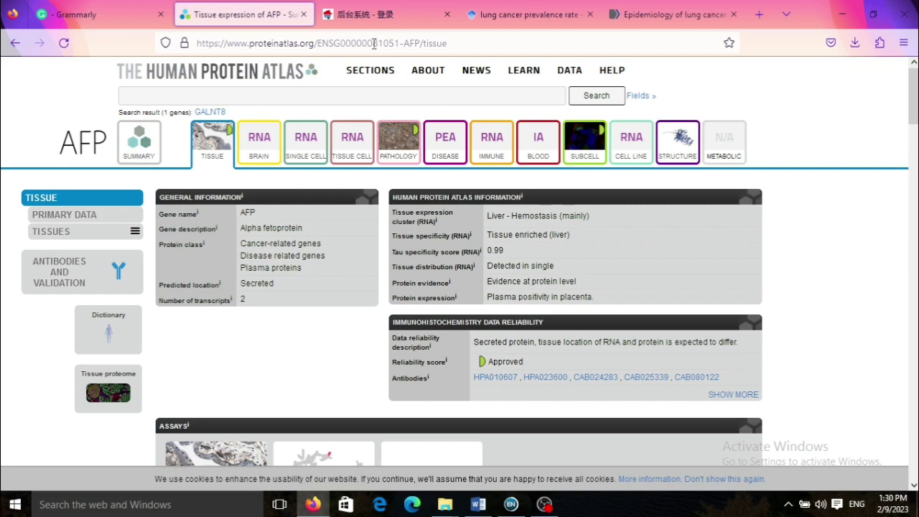
{"action": "left_click", "coordinate": [561, 6]}
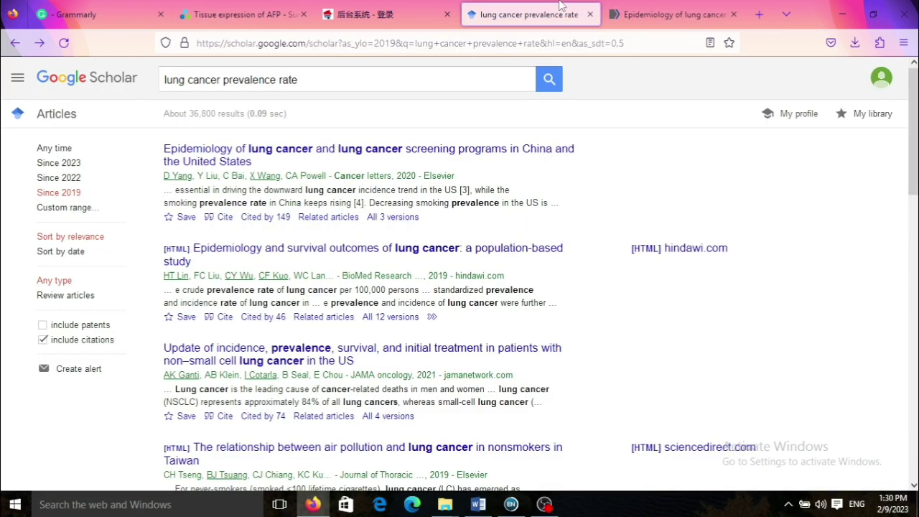
{"action": "left_click", "coordinate": [263, 5]}
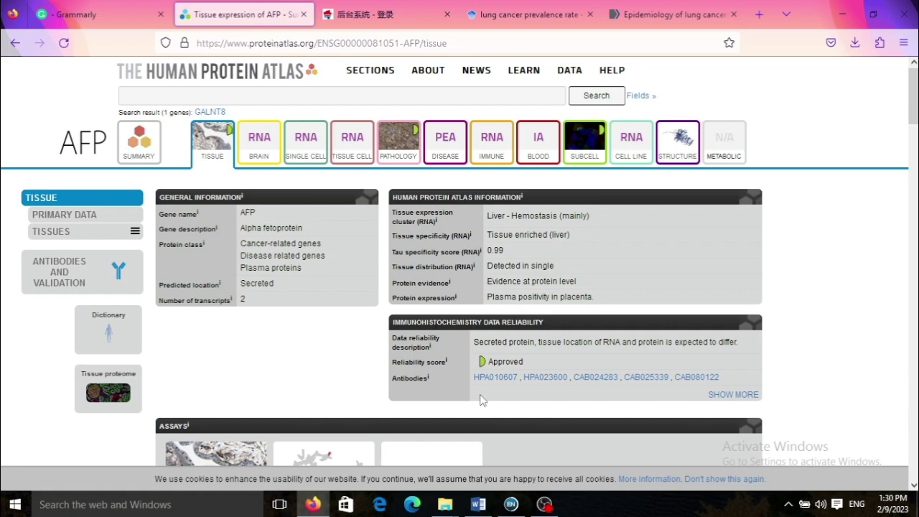
Switch to EndNote and create a new Journal Article reference in the cancer library
{"action": "left_click", "coordinate": [510, 504]}
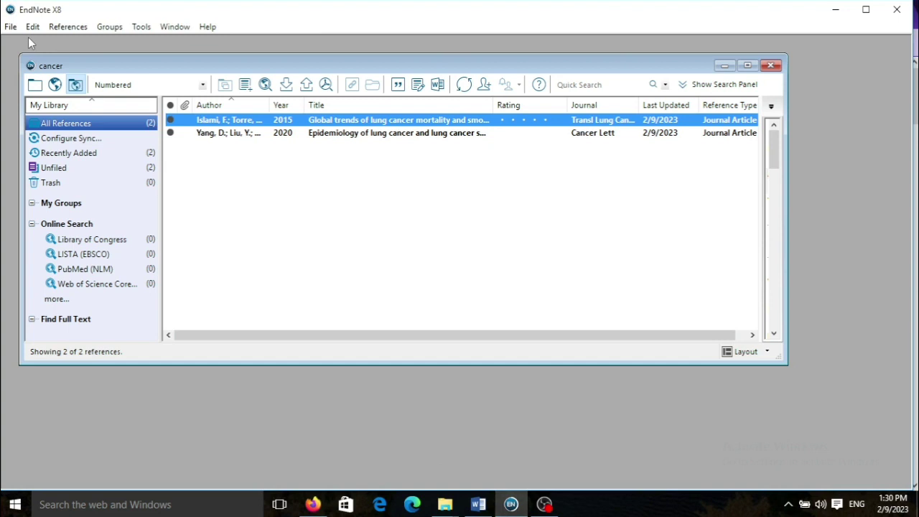
{"action": "left_click", "coordinate": [62, 29]}
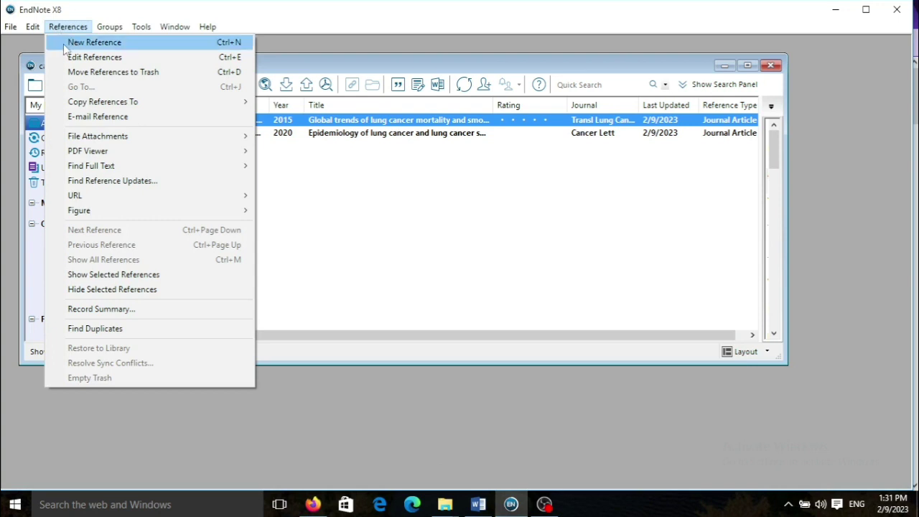
{"action": "left_click", "coordinate": [64, 43]}
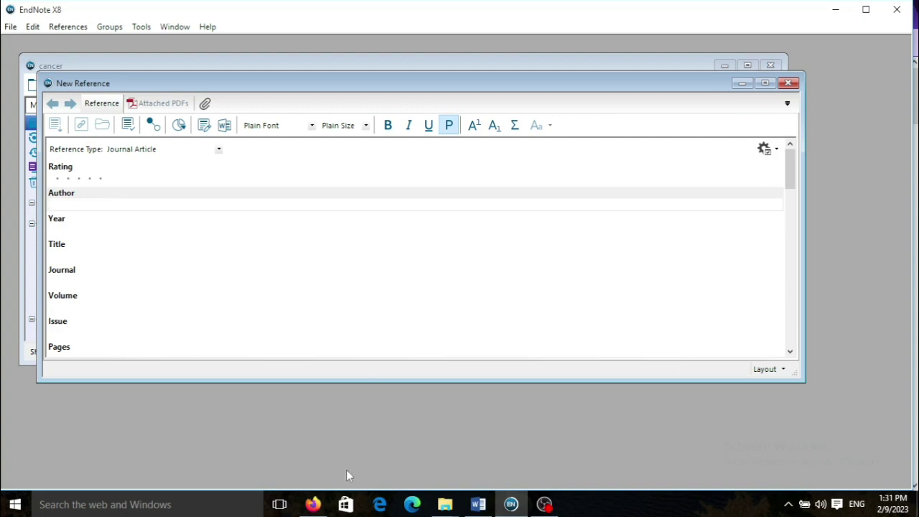
Copy the web address of the Protein Atlas AFP tissue page from Firefox into the new EndNote reference's URL field
{"action": "left_click", "coordinate": [312, 504]}
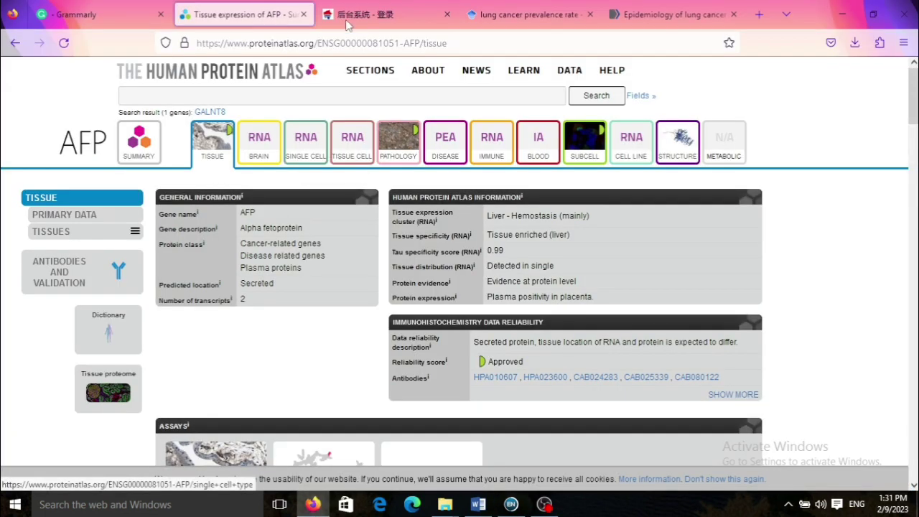
{"action": "left_click", "coordinate": [342, 43]}
{"action": "key", "text": "ctrl+c"}
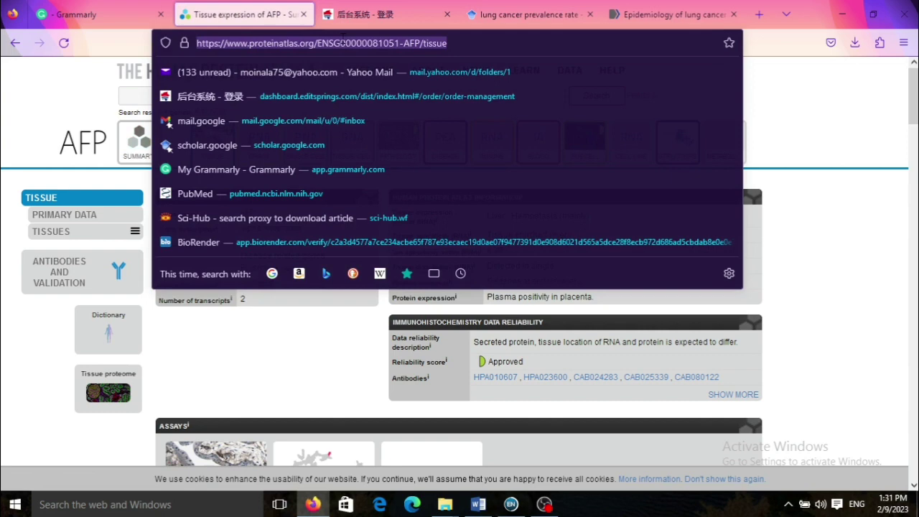
{"action": "left_click", "coordinate": [514, 508]}
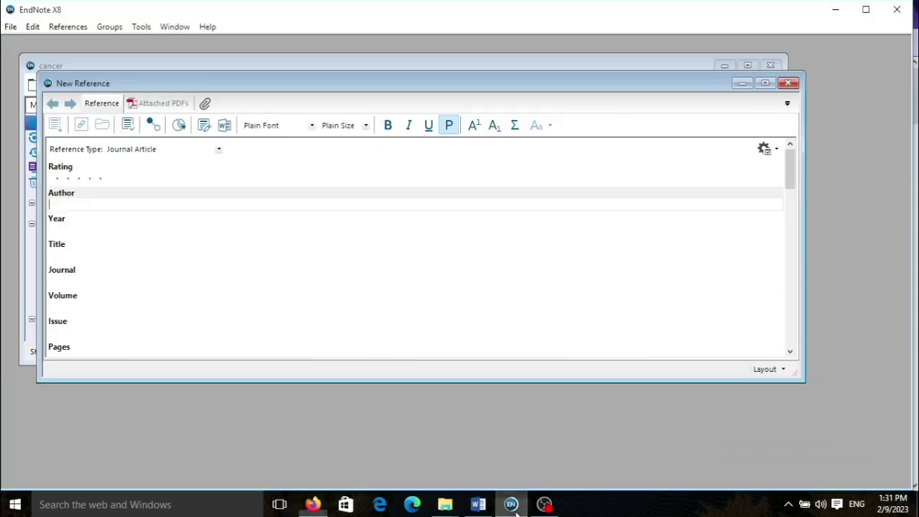
{"action": "left_click_drag", "start_coordinate": [794, 165], "coordinate": [795, 285]}
{"action": "left_click", "coordinate": [64, 309]}
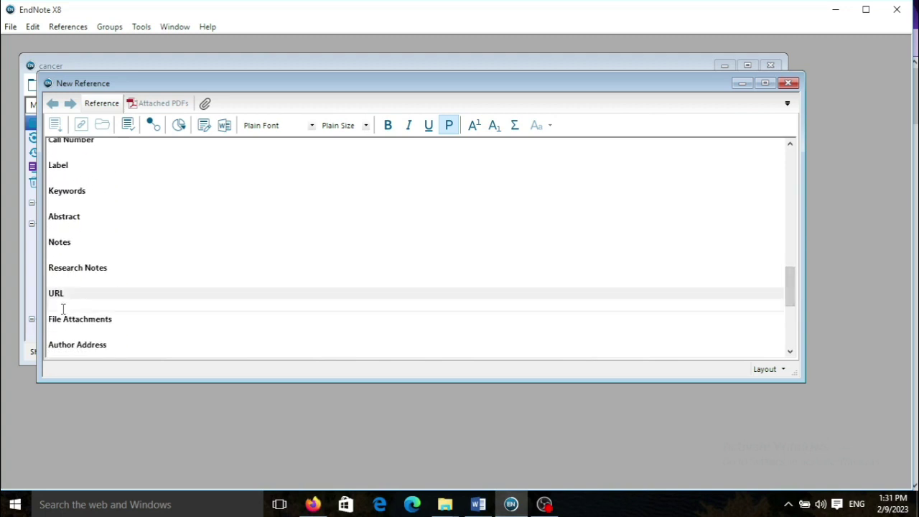
{"action": "key", "text": "ctrl+v"}
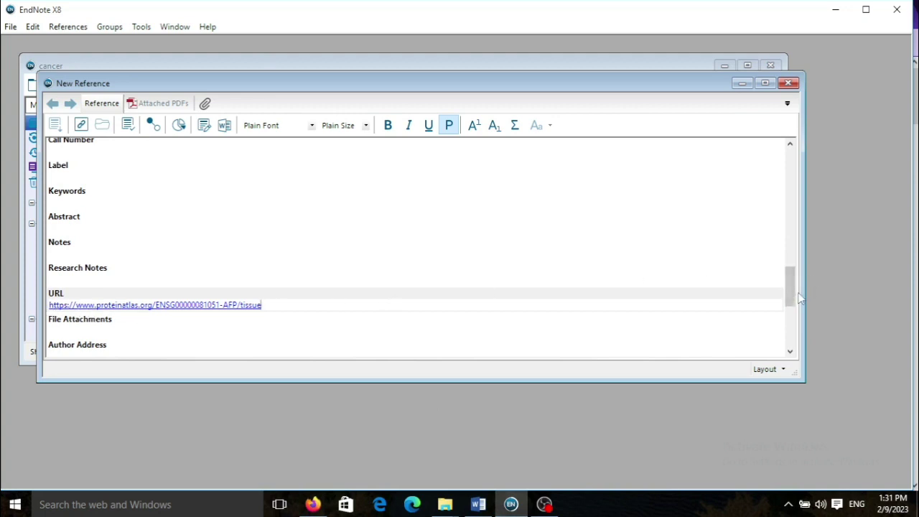
Enter "The Human Protein Atlas" as the journal of the new reference
{"action": "left_click_drag", "start_coordinate": [790, 293], "coordinate": [777, 183]}
{"action": "left_click", "coordinate": [62, 256]}
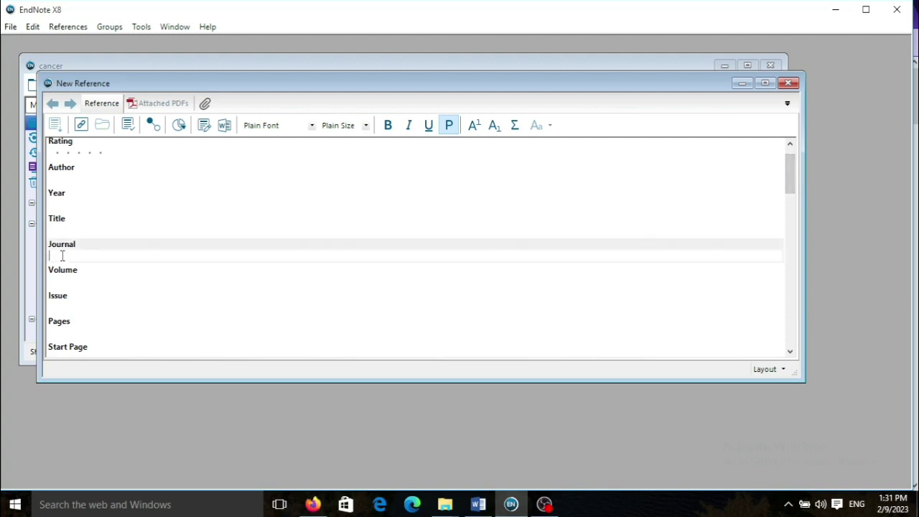
{"action": "type", "text": "The Human Protein Atlas"}
{"action": "left_click", "coordinate": [57, 283]}
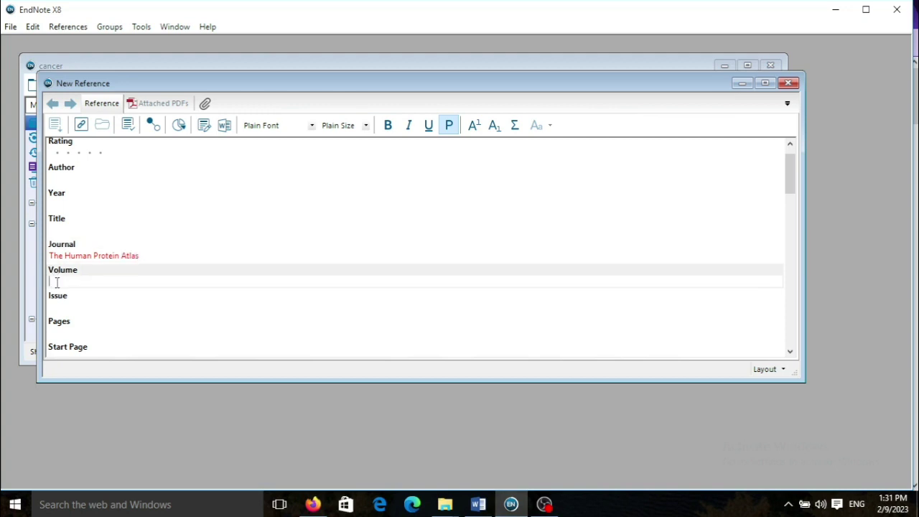
Enter "Alpha-feto protein" as the reference's title and save the reference
{"action": "left_click", "coordinate": [54, 229]}
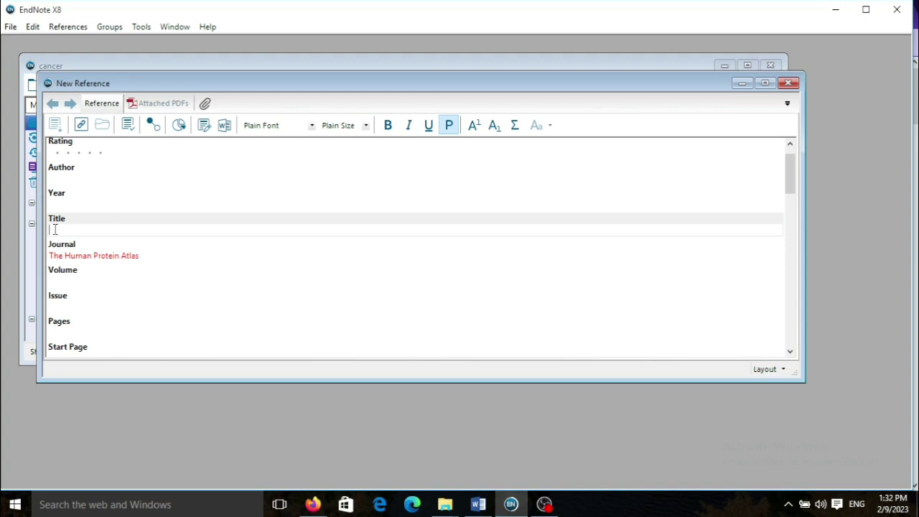
{"action": "type", "text": "Alfa"}
{"action": "type", "text": "pha"}
{"action": "type", "text": "-feto pro"}
{"action": "type", "text": "tein"}
{"action": "left_click", "coordinate": [11, 28]}
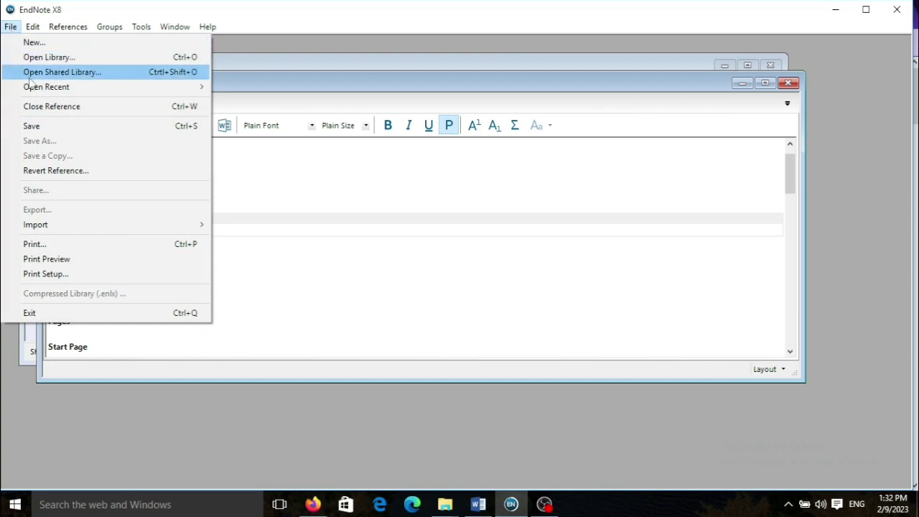
{"action": "left_click", "coordinate": [36, 126]}
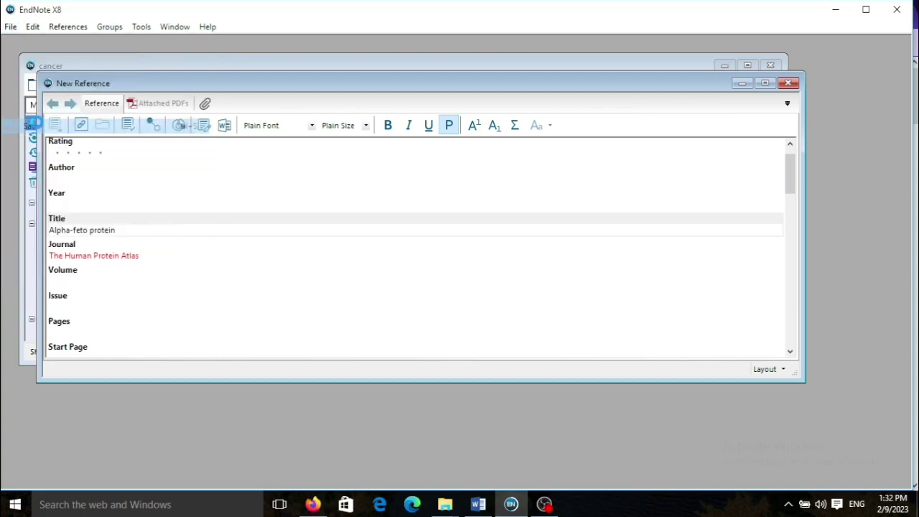
Switch to Word, search the EndNote references for "alpha" and insert the Alpha-feto protein citation after "liver" in the sentence
{"action": "left_click", "coordinate": [477, 504]}
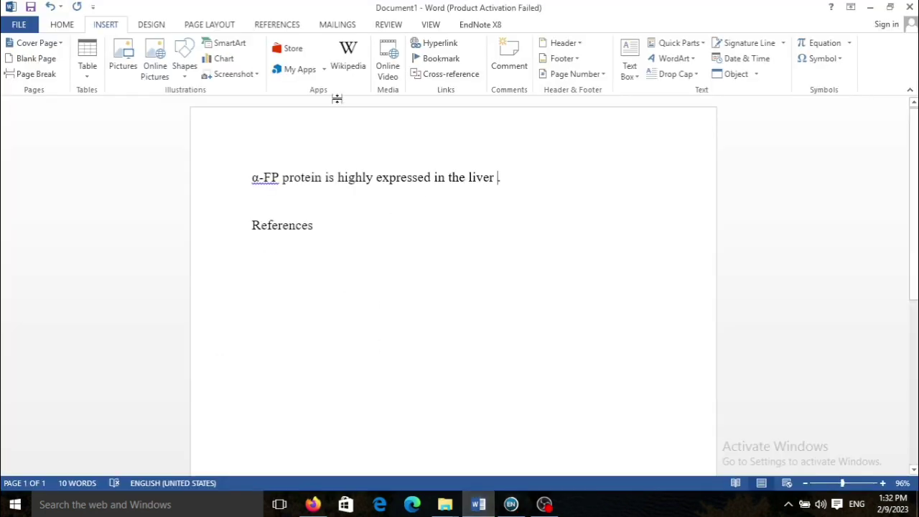
{"action": "left_click", "coordinate": [482, 26]}
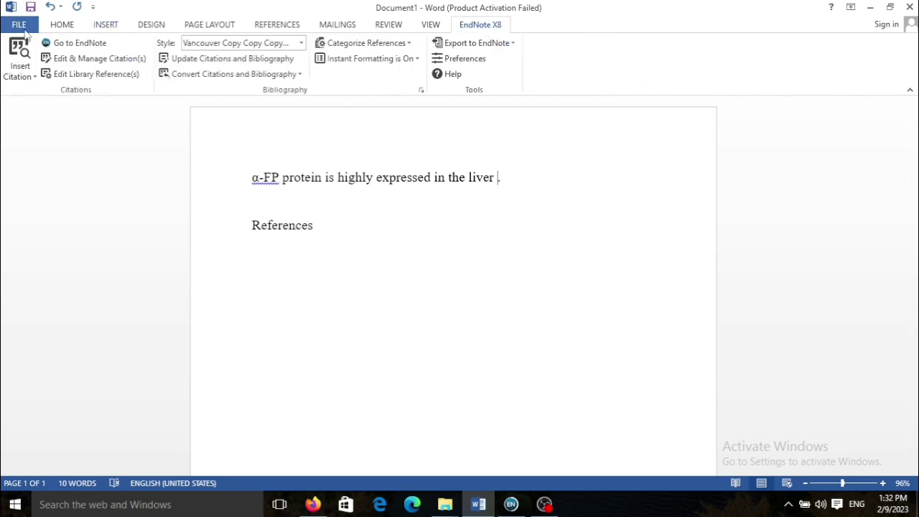
{"action": "left_click", "coordinate": [19, 56]}
{"action": "key", "text": "Return"}
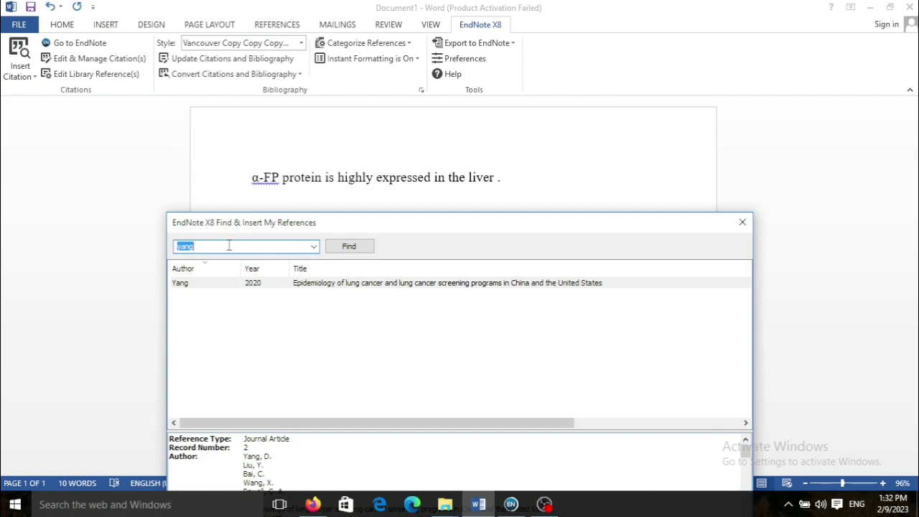
{"action": "type", "text": "alpha"}
{"action": "key", "text": "Return"}
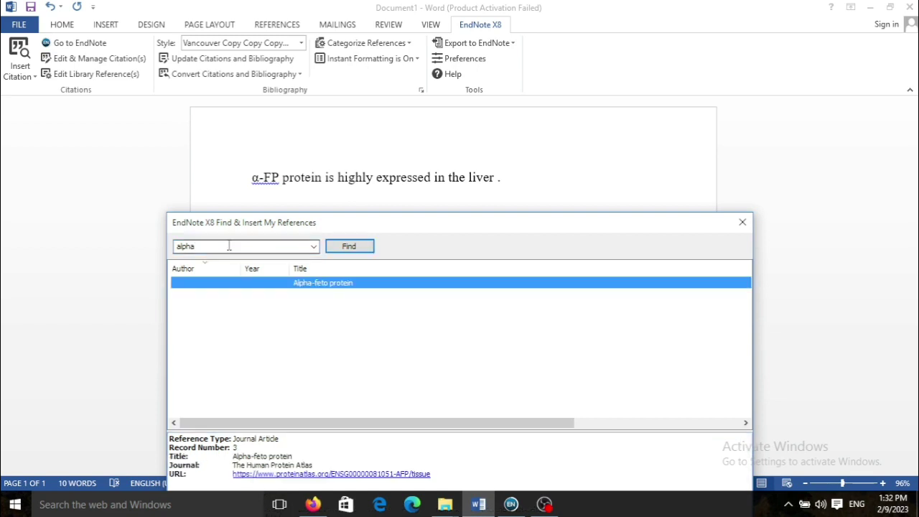
{"action": "double_click", "coordinate": [272, 288]}
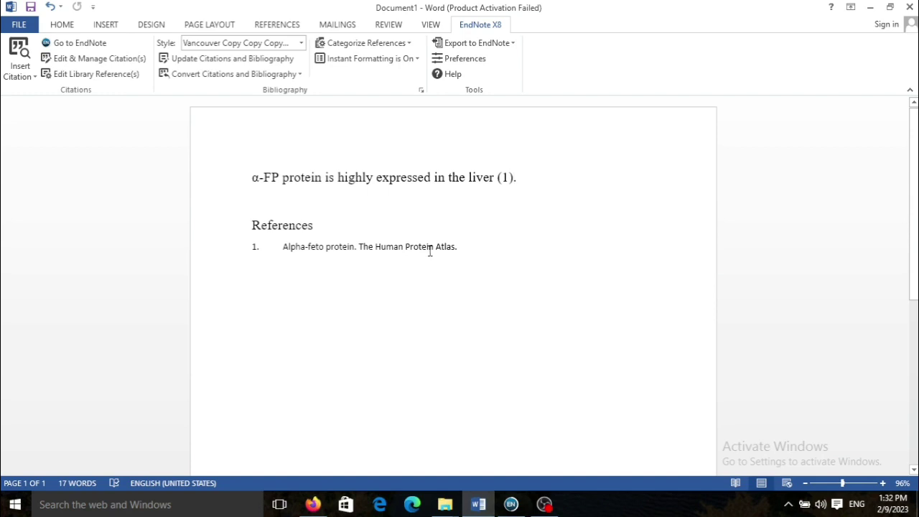
{"action": "left_click", "coordinate": [467, 247]}
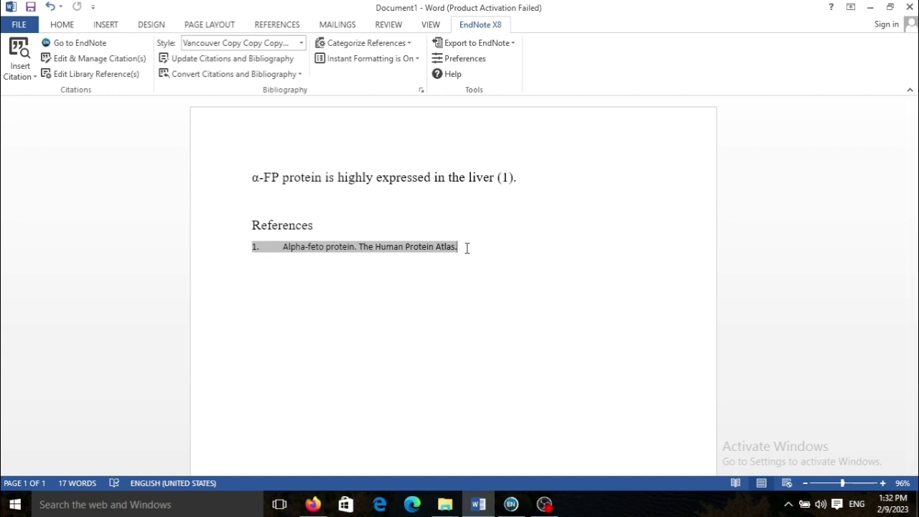
{"action": "left_click", "coordinate": [436, 324]}
Return to EndNote, close the reference and open the bibliography templates of the "Vancouver Copy Copy Copy Copy" output style for editing
{"action": "left_click", "coordinate": [510, 504]}
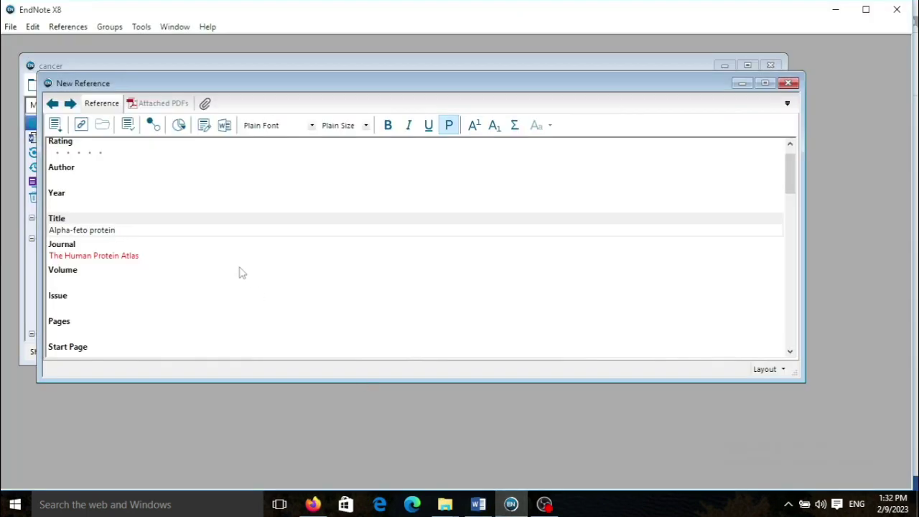
{"action": "left_click", "coordinate": [787, 83]}
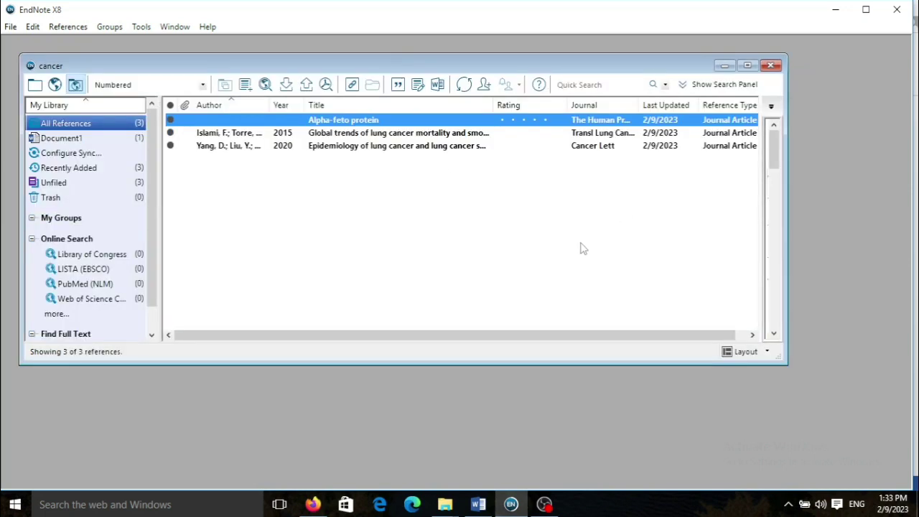
{"action": "left_click", "coordinate": [33, 27]}
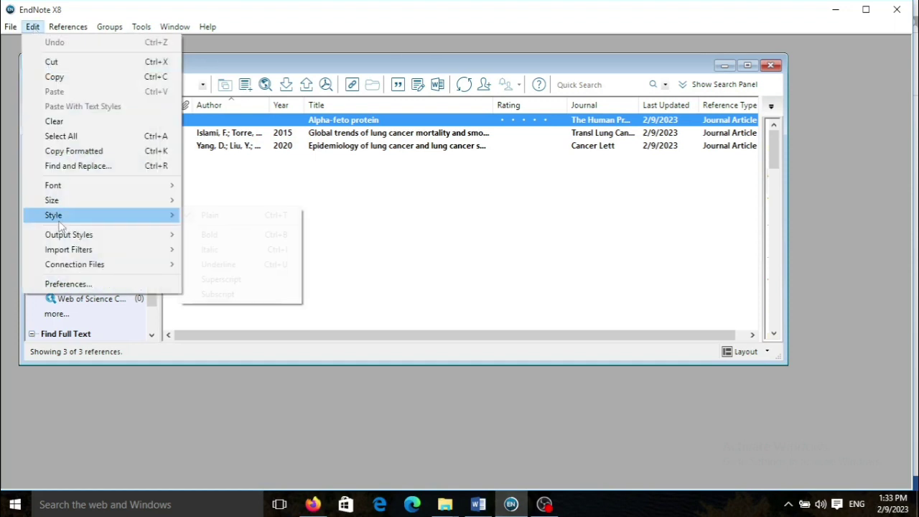
{"action": "mouse_move", "coordinate": [76, 237]}
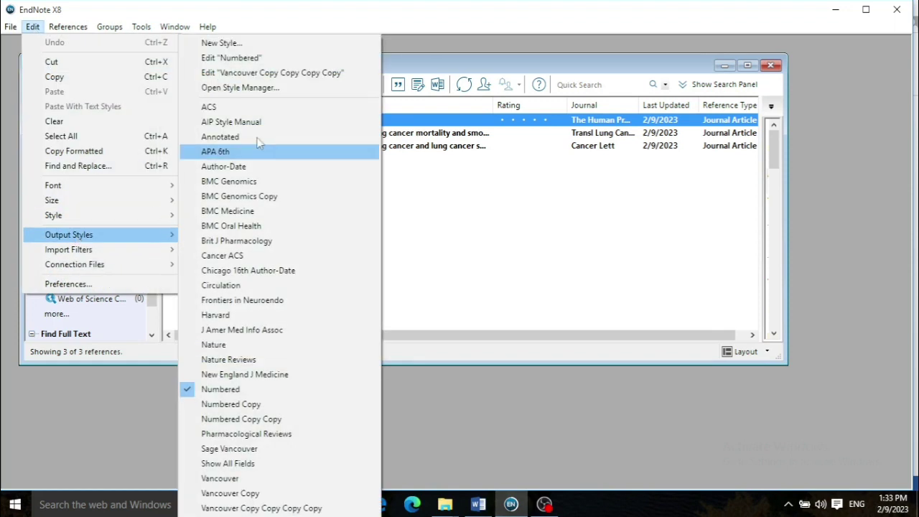
{"action": "left_click", "coordinate": [277, 75]}
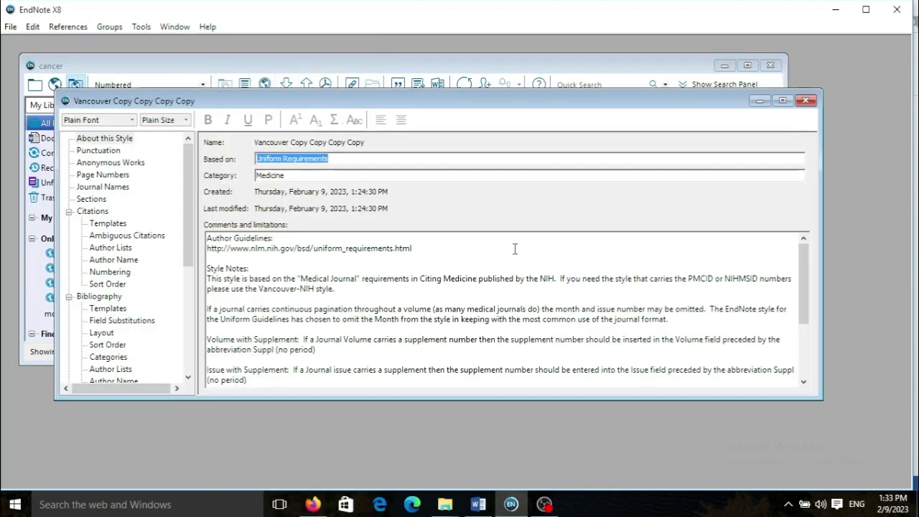
{"action": "left_click", "coordinate": [110, 310]}
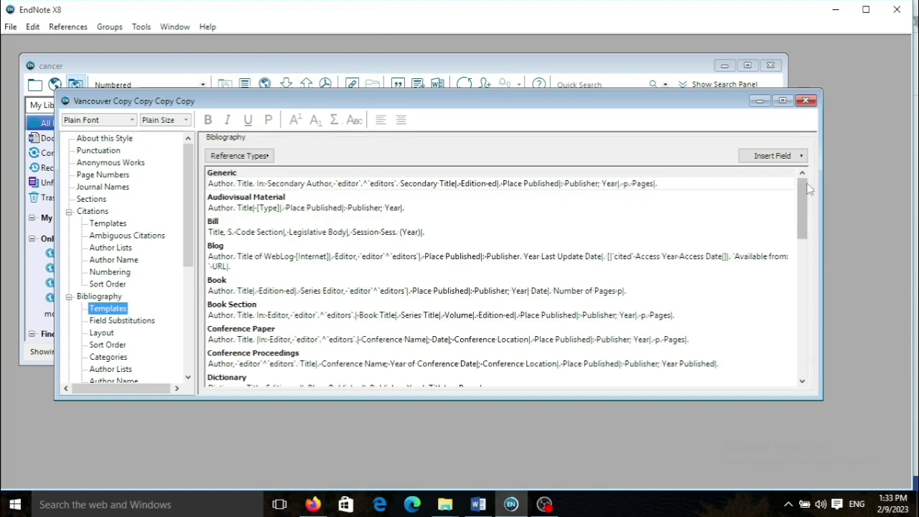
Copy the "Available from:" URL part of the Web Page bibliography template
{"action": "left_click_drag", "start_coordinate": [800, 191], "coordinate": [809, 350]}
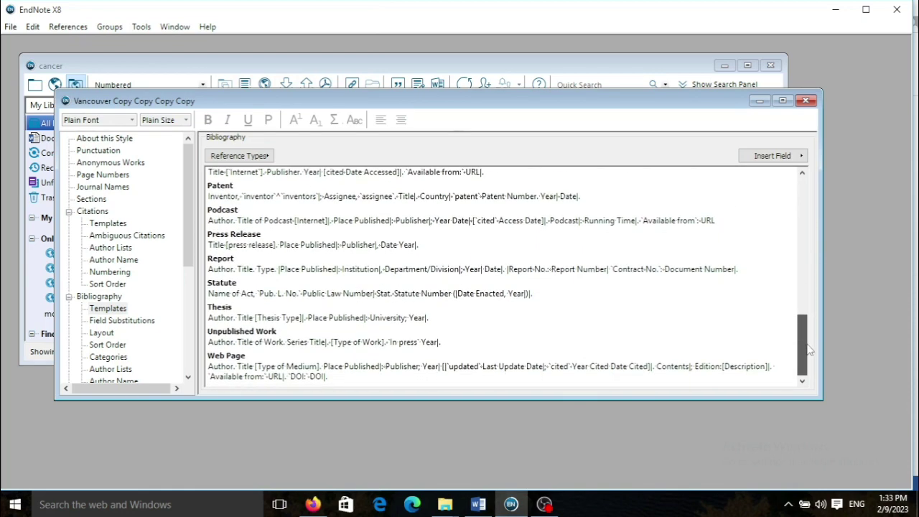
{"action": "left_click_drag", "start_coordinate": [808, 349], "coordinate": [805, 351]}
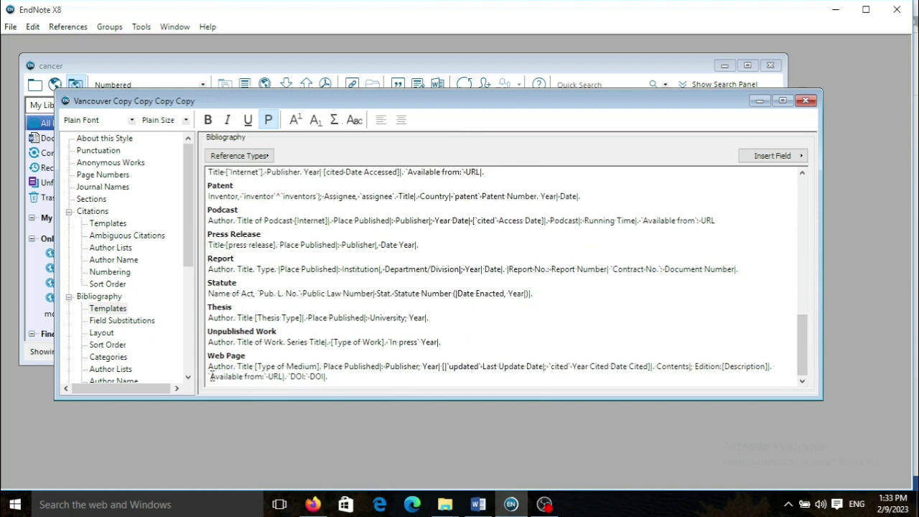
{"action": "left_click_drag", "start_coordinate": [210, 376], "coordinate": [287, 375]}
{"action": "key", "text": "ctrl+c"}
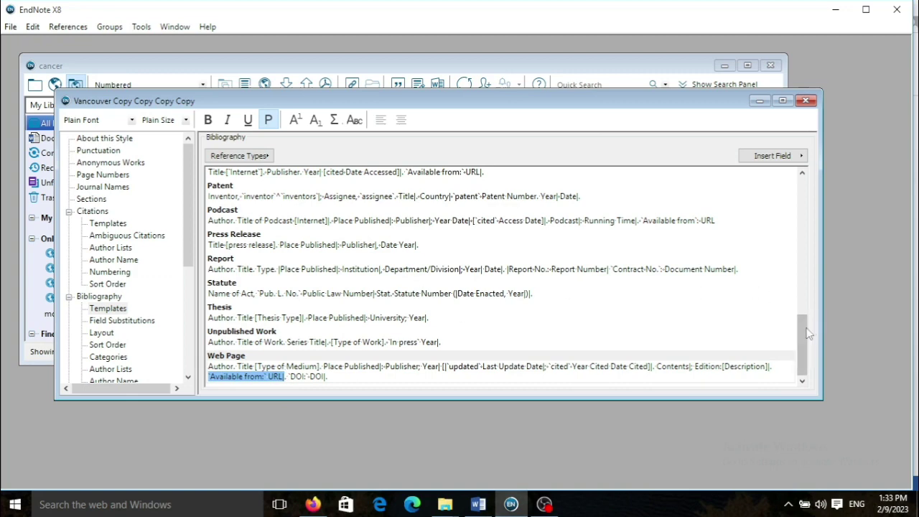
Paste the copied "Available from:" URL part at the end of the Journal Article bibliography template, after the DOI field
{"action": "left_click_drag", "start_coordinate": [807, 333], "coordinate": [796, 274]}
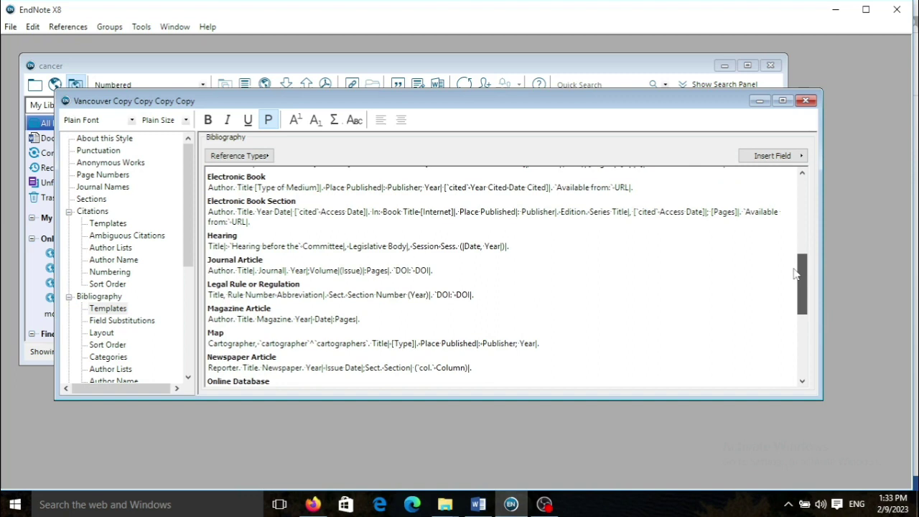
{"action": "left_click", "coordinate": [442, 269]}
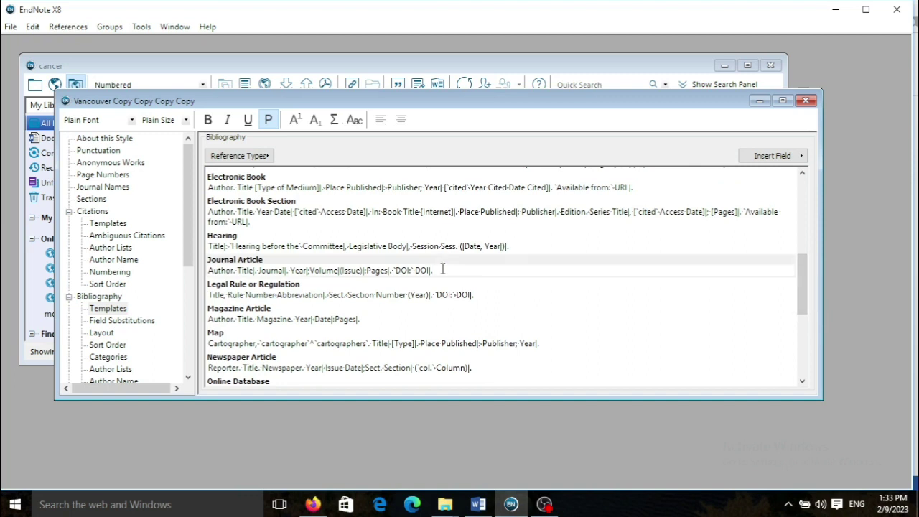
{"action": "key", "text": "ctrl+v"}
Save the edited style as "Vancouver Copy Copy Copy Copy Copy" and again as "Vancouver Copy Copy Copy Copy Copy Copy"
{"action": "left_click", "coordinate": [6, 30]}
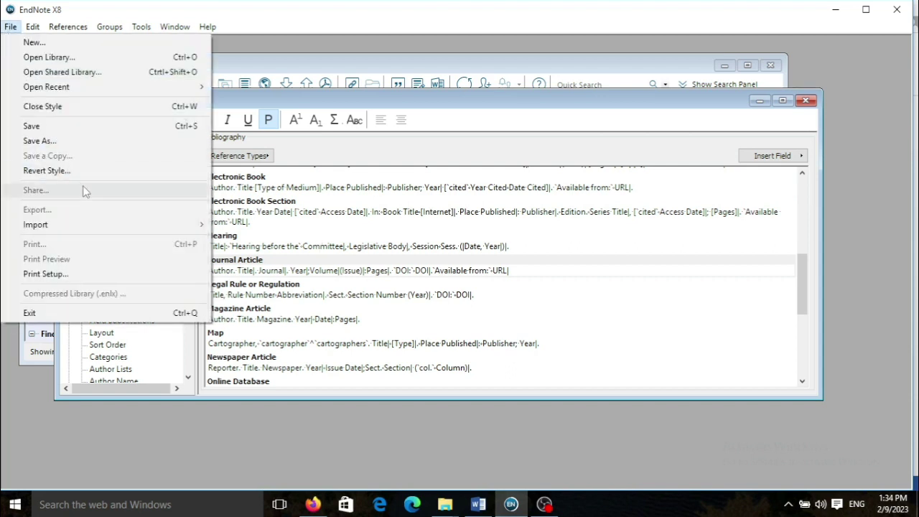
{"action": "left_click", "coordinate": [88, 142]}
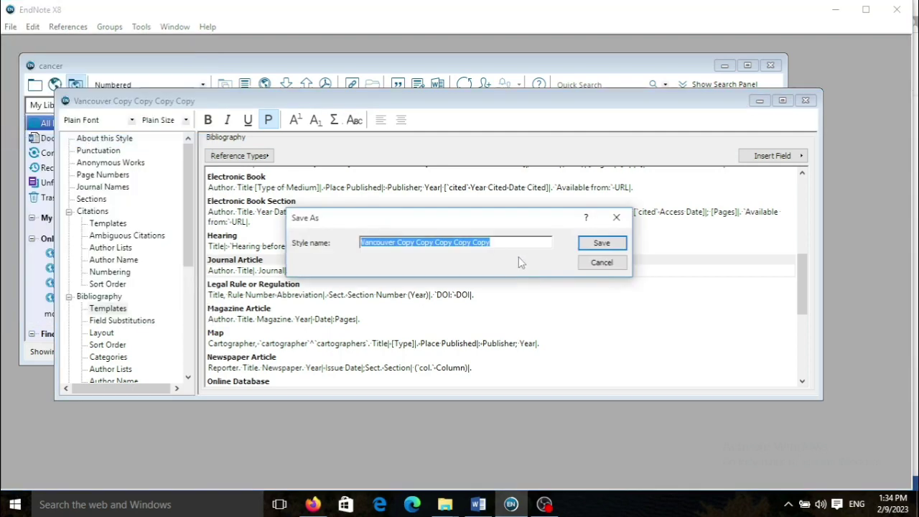
{"action": "left_click", "coordinate": [596, 242]}
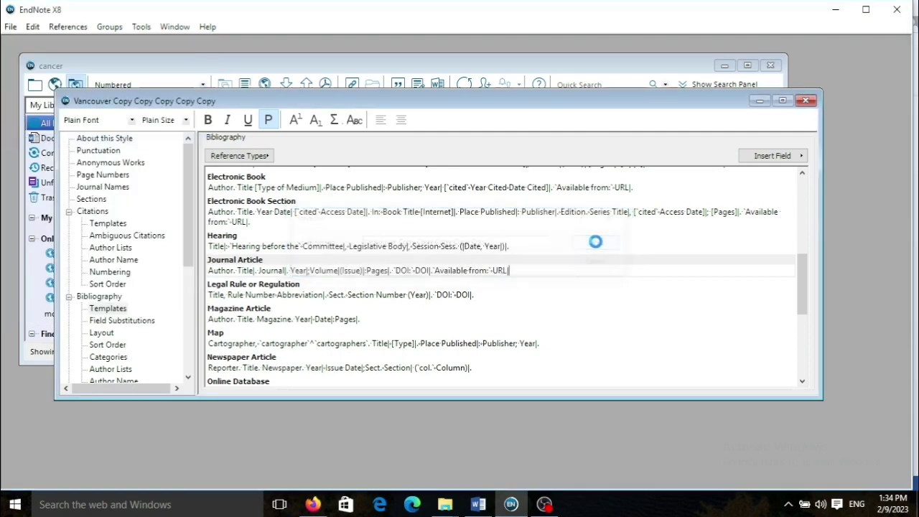
{"action": "left_click", "coordinate": [11, 27]}
{"action": "left_click", "coordinate": [49, 143]}
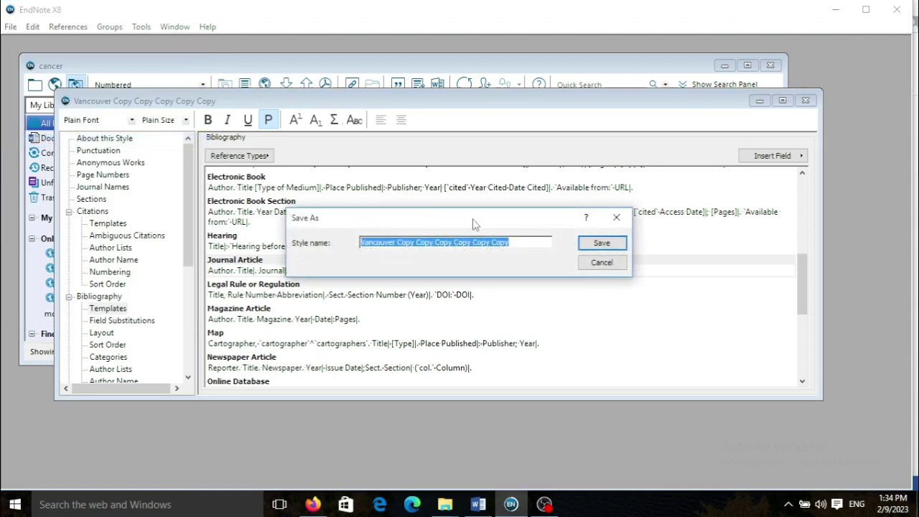
{"action": "left_click", "coordinate": [599, 244]}
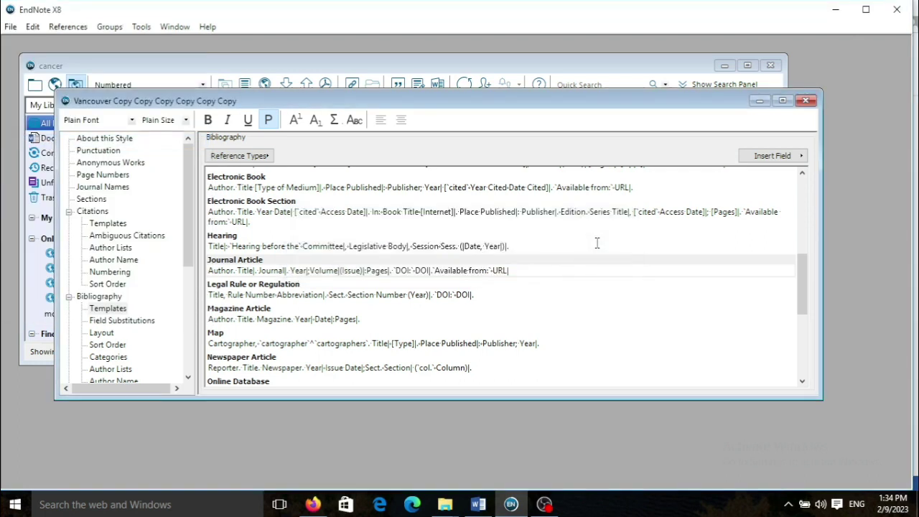
Switch to Word and apply the last of the Vancouver Copy styles from EndNote's full style list to the document's bibliography
{"action": "left_click", "coordinate": [479, 503]}
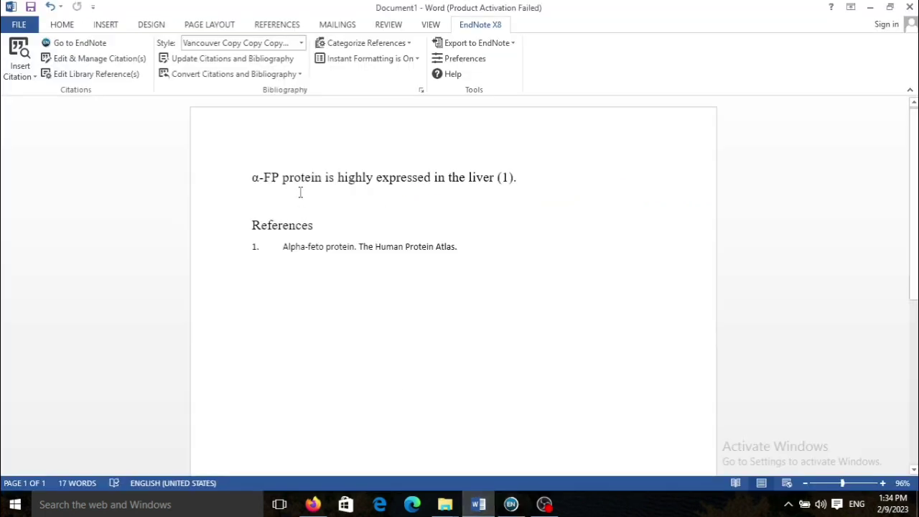
{"action": "left_click", "coordinate": [300, 44]}
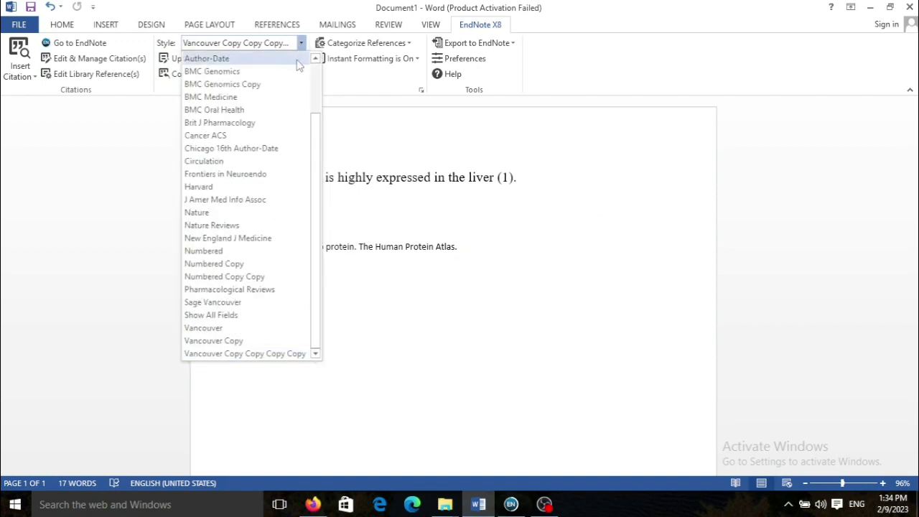
{"action": "left_click_drag", "start_coordinate": [321, 130], "coordinate": [315, 64]}
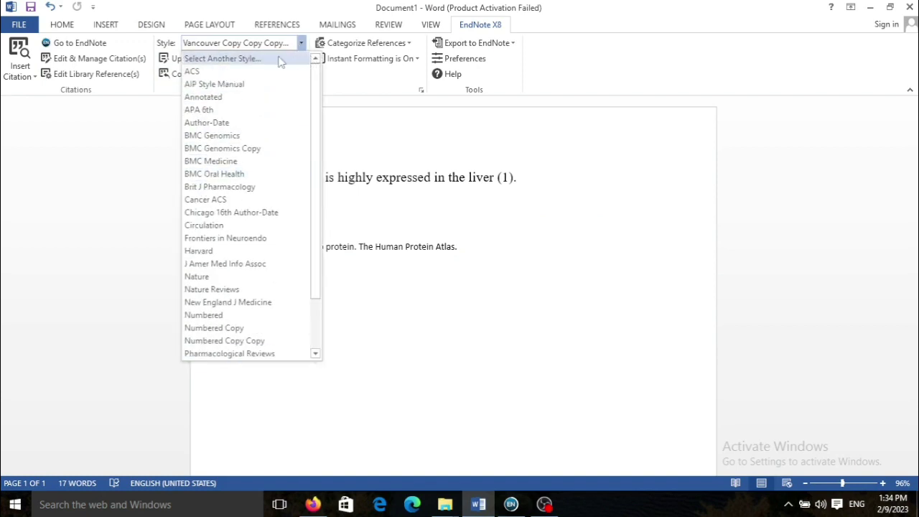
{"action": "left_click", "coordinate": [279, 60]}
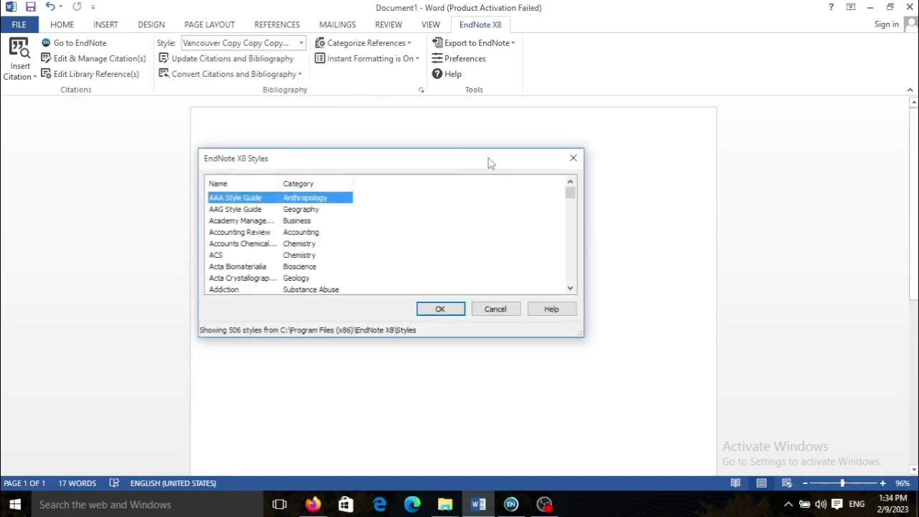
{"action": "left_click_drag", "start_coordinate": [571, 195], "coordinate": [572, 280]}
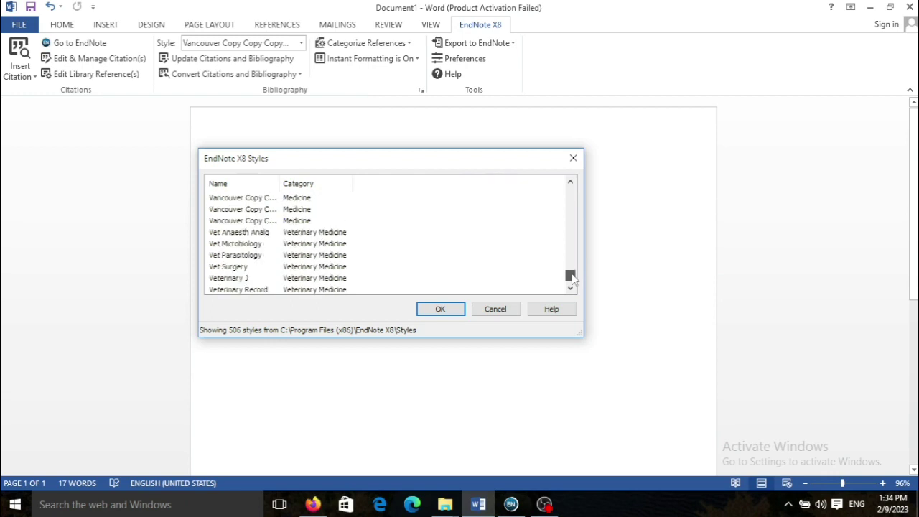
{"action": "double_click", "coordinate": [270, 220]}
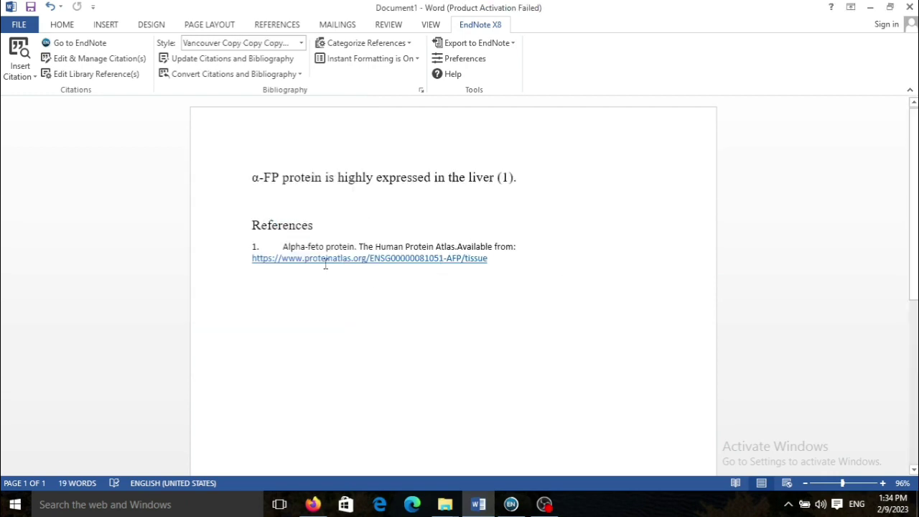